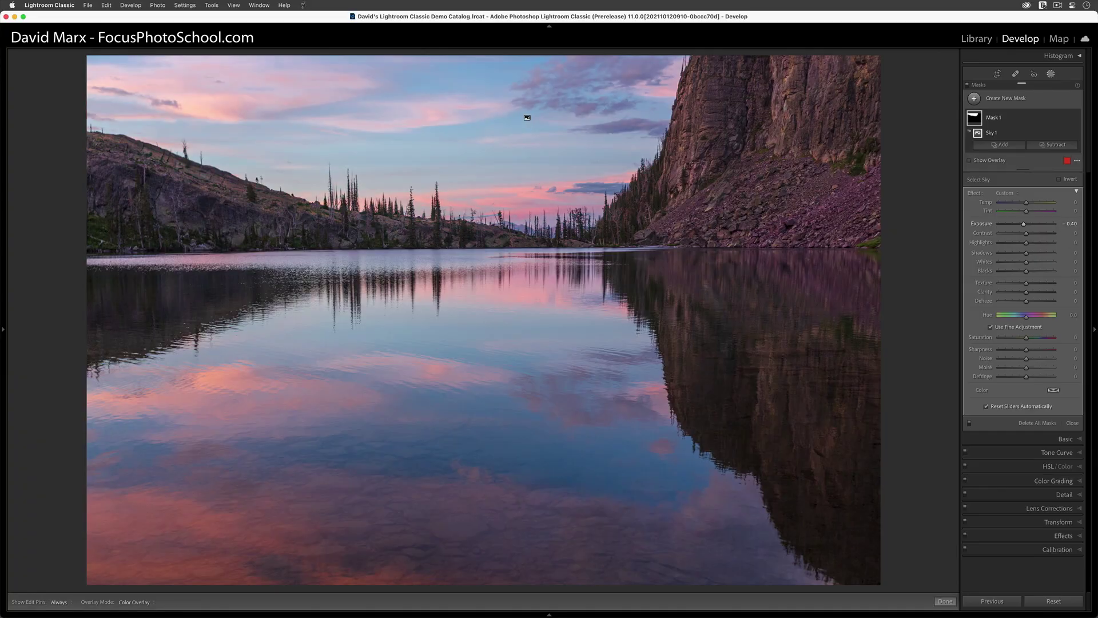
Set the sky mask's Contrast to 15, Whites to 20 and Highlights to -20
click(1074, 232)
text(15)
key(Tab)
key(Tab)
key(Tab)
text(20)
key(Tab)
click(1075, 242)
text(-20)
key(Tab)
key(Tab)
key(Tab)
key(Tab)
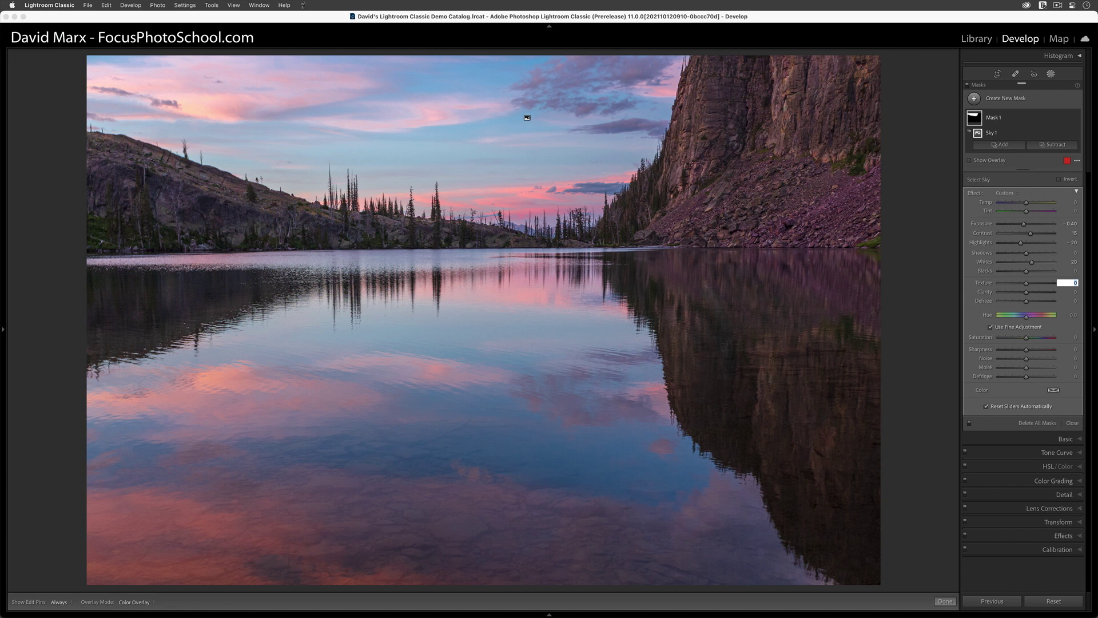
Give the sky mask Dehaze 10, Saturation 5 and Temp -5
key(Tab)
key(Tab)
text(10)
key(Tab)
key(Tab)
text(5)
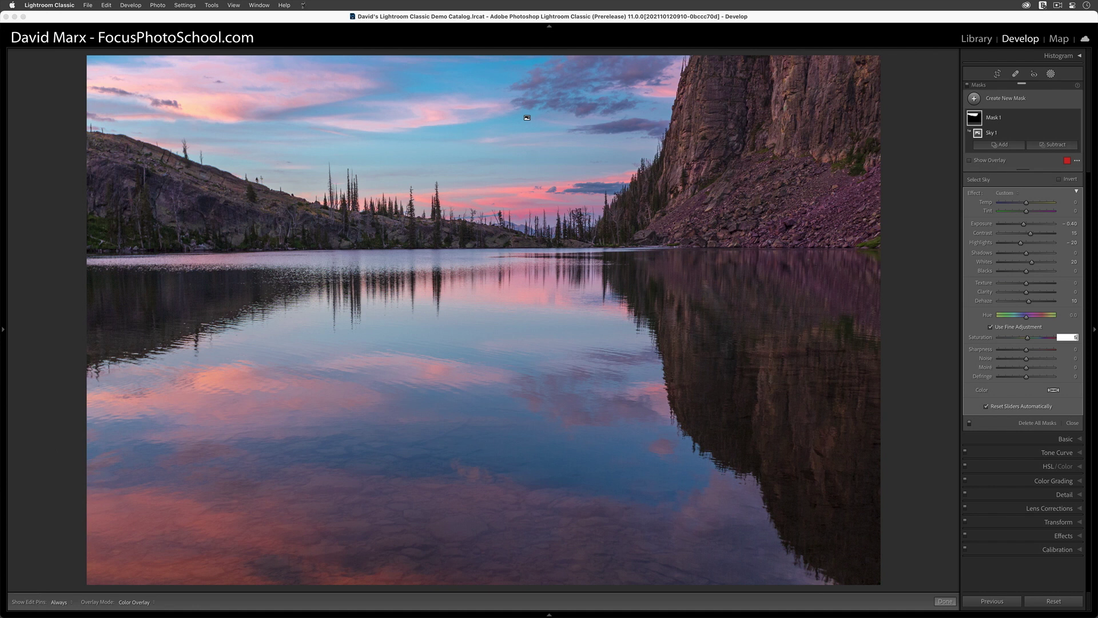
click(1074, 201)
text(-5)
key(Return)
Compare the photo with the sky mask off and on, then review the Tone Curve and Basic panels
click(969, 424)
click(970, 385)
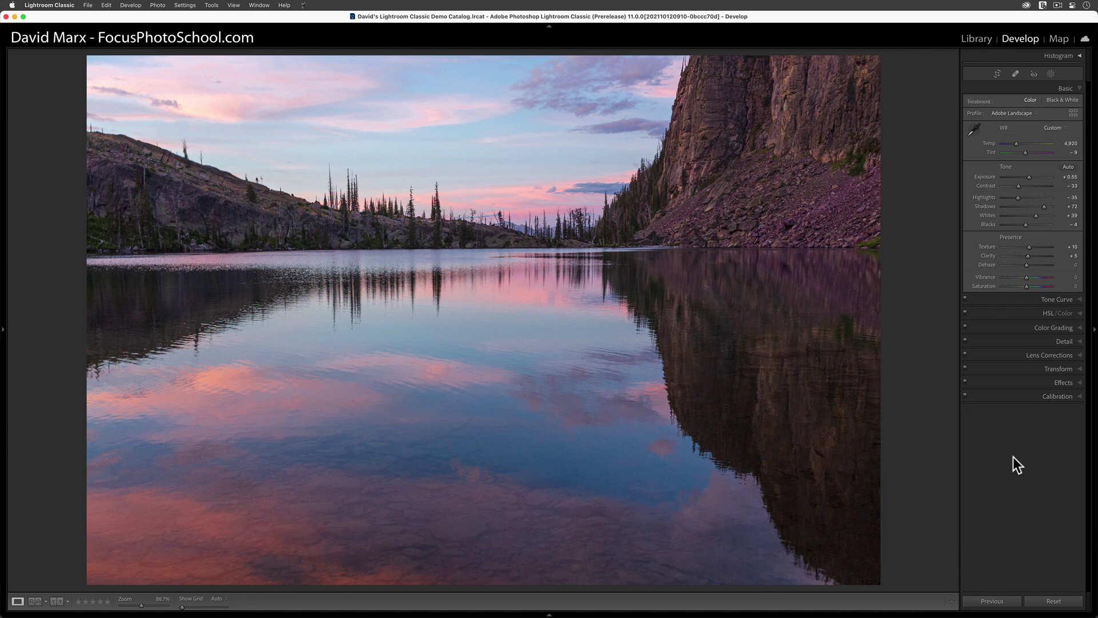
click(1047, 300)
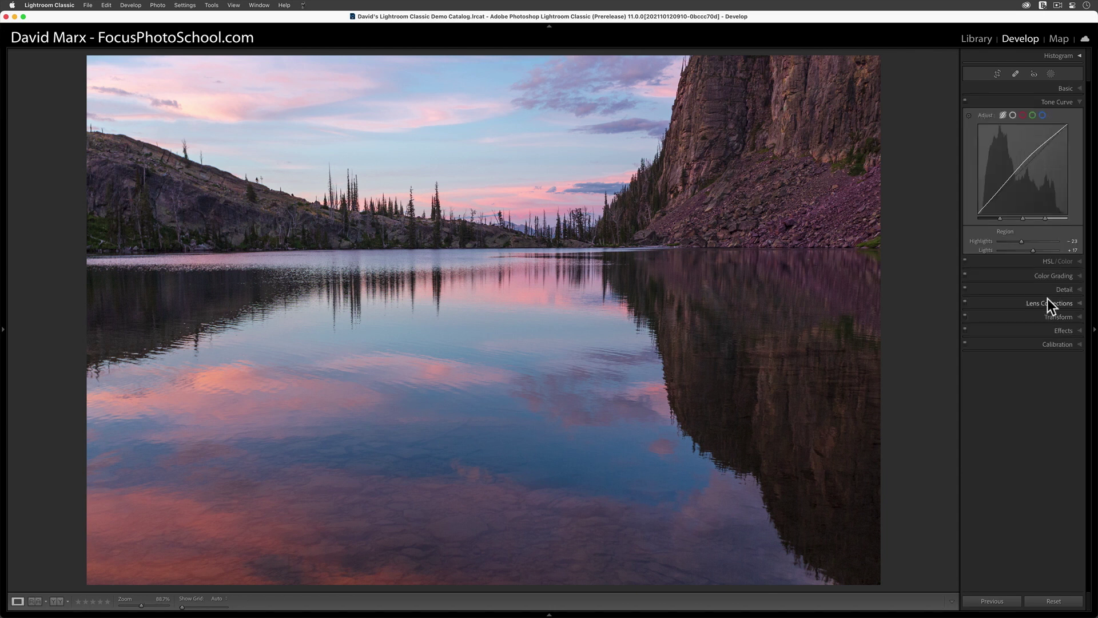
key(super+1)
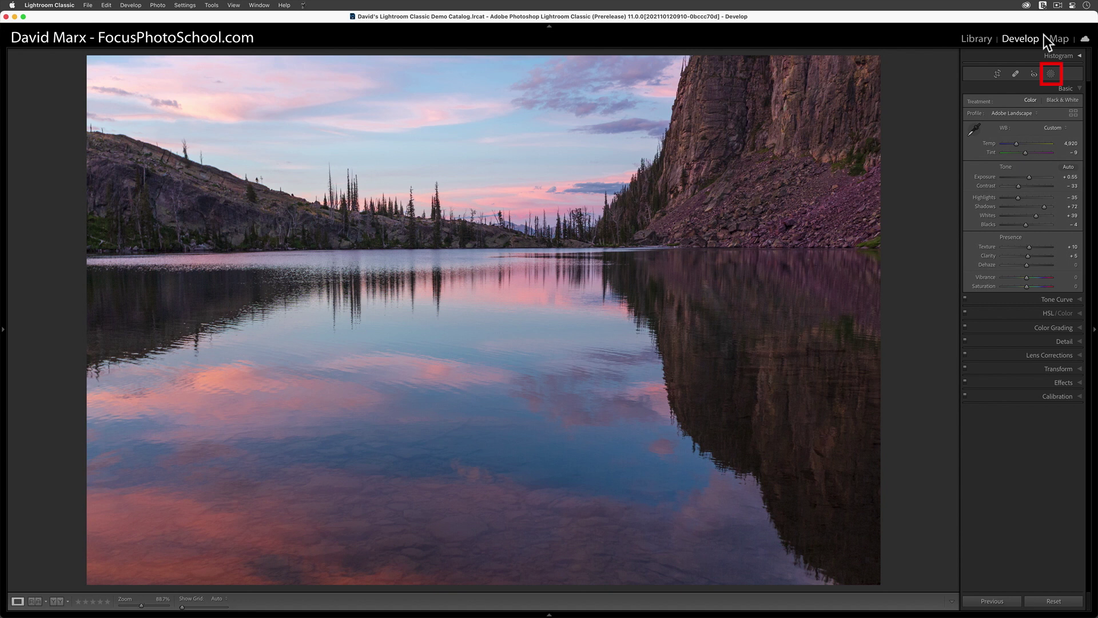
Create a Select Sky mask (Mask 1) and toggle its red overlay off and back on
click(1050, 74)
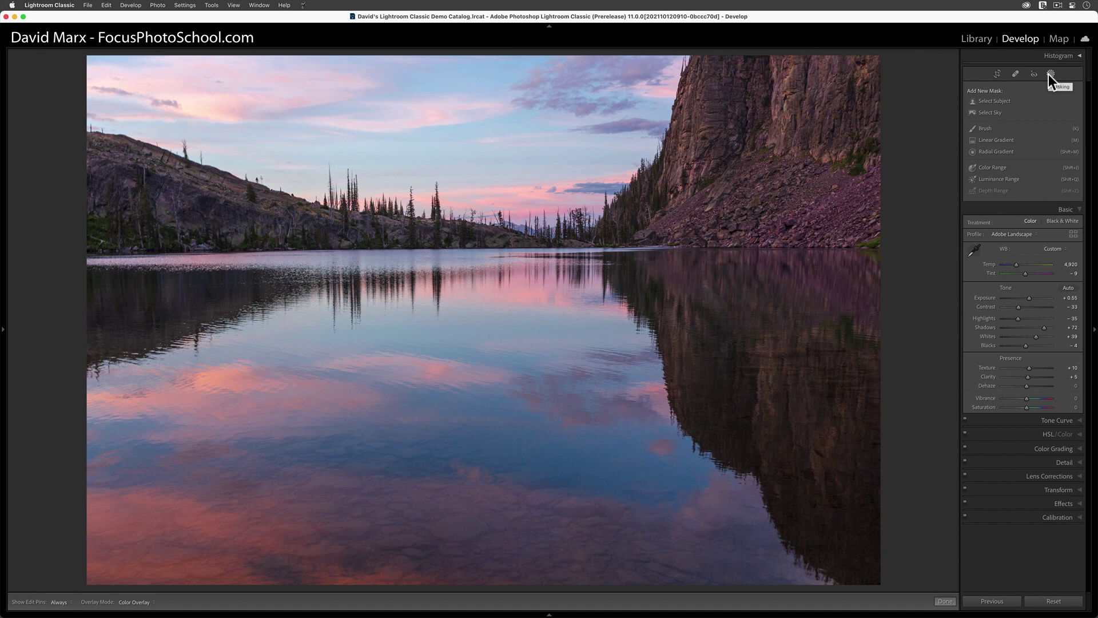
click(1039, 111)
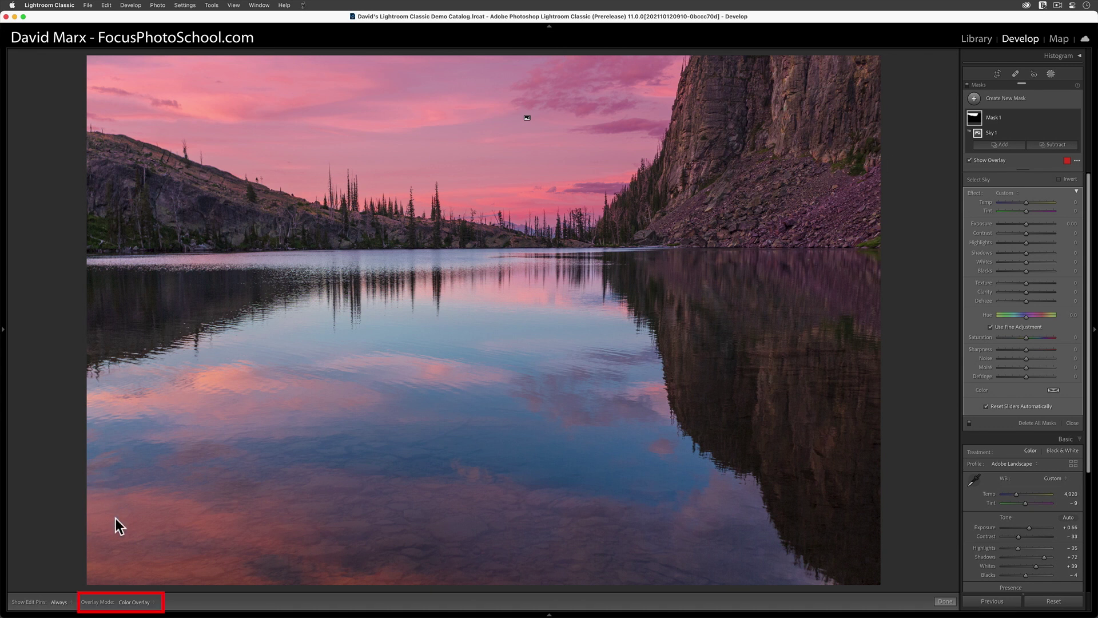
click(147, 603)
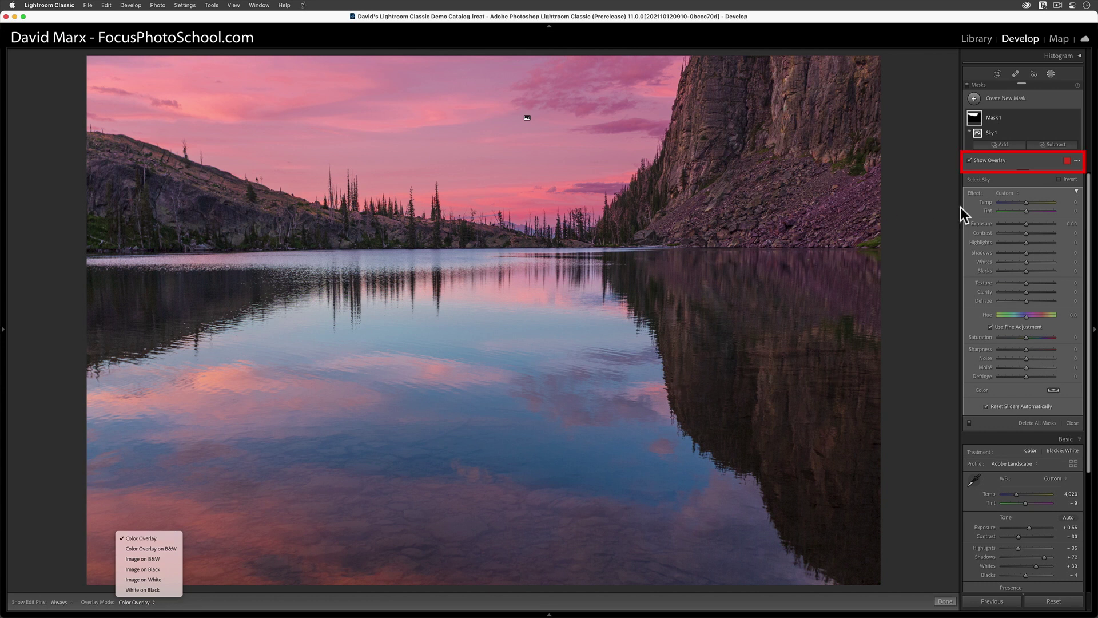
click(991, 159)
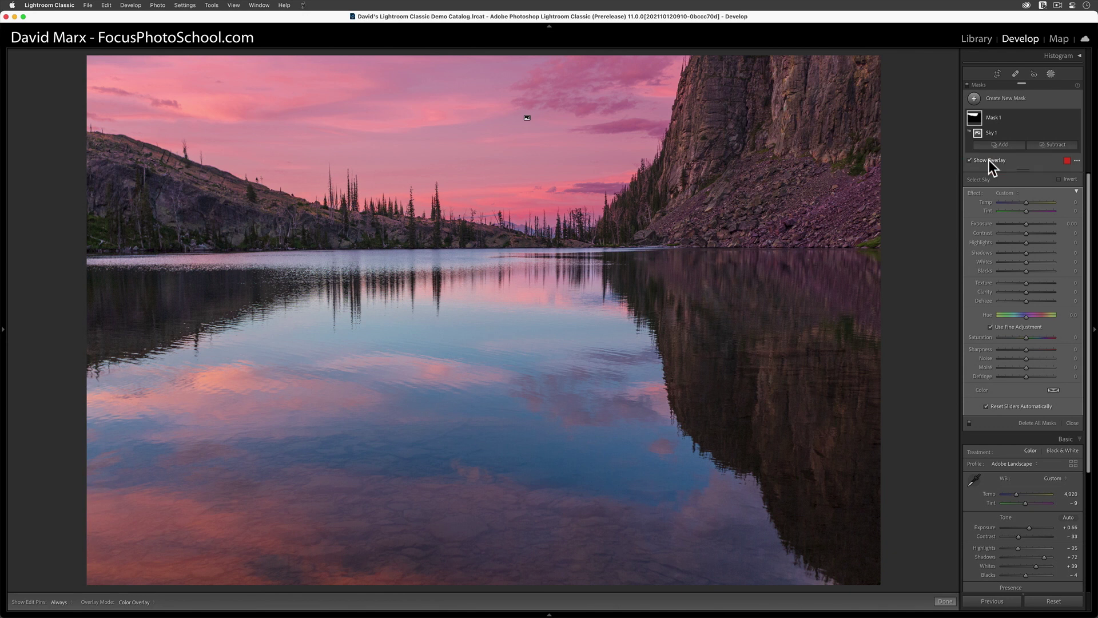
click(990, 160)
click(989, 160)
Hide the overlay and set the sky mask's Exposure to -0.40, Contrast 15 and Whites 20
click(1056, 440)
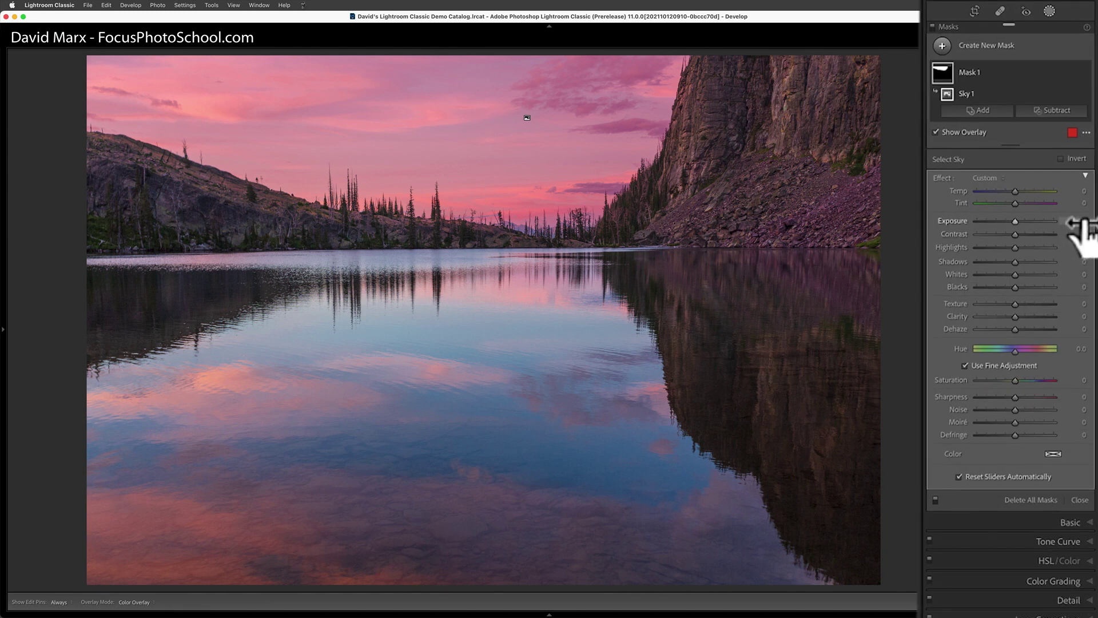
key(o)
drag(1078, 224, 1070, 225)
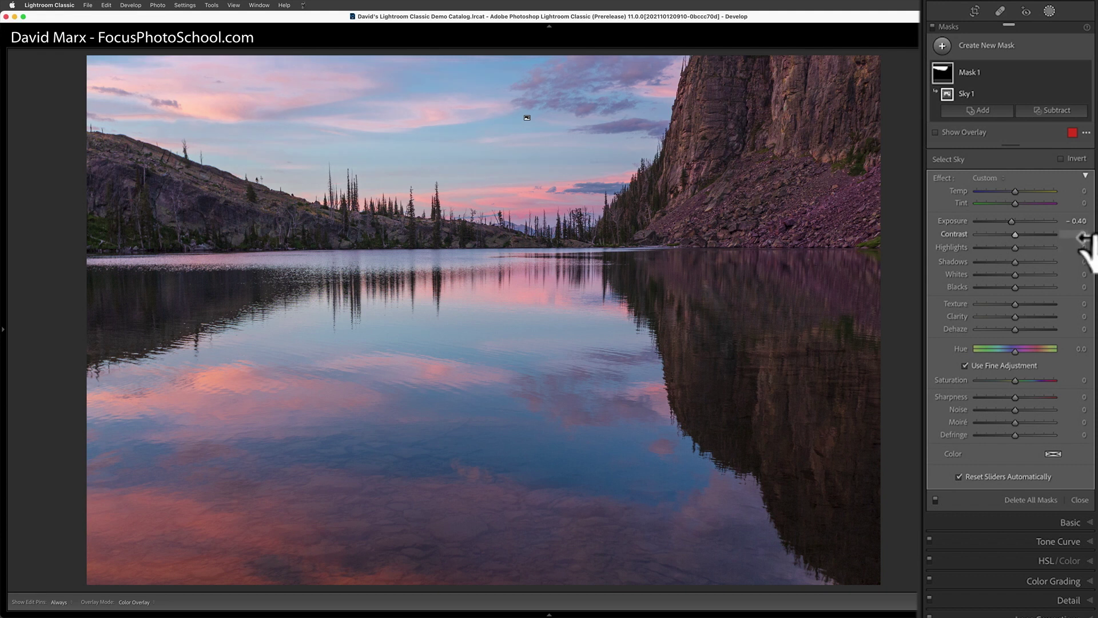
click(1083, 234)
text(15)
key(Tab)
key(Tab)
key(Tab)
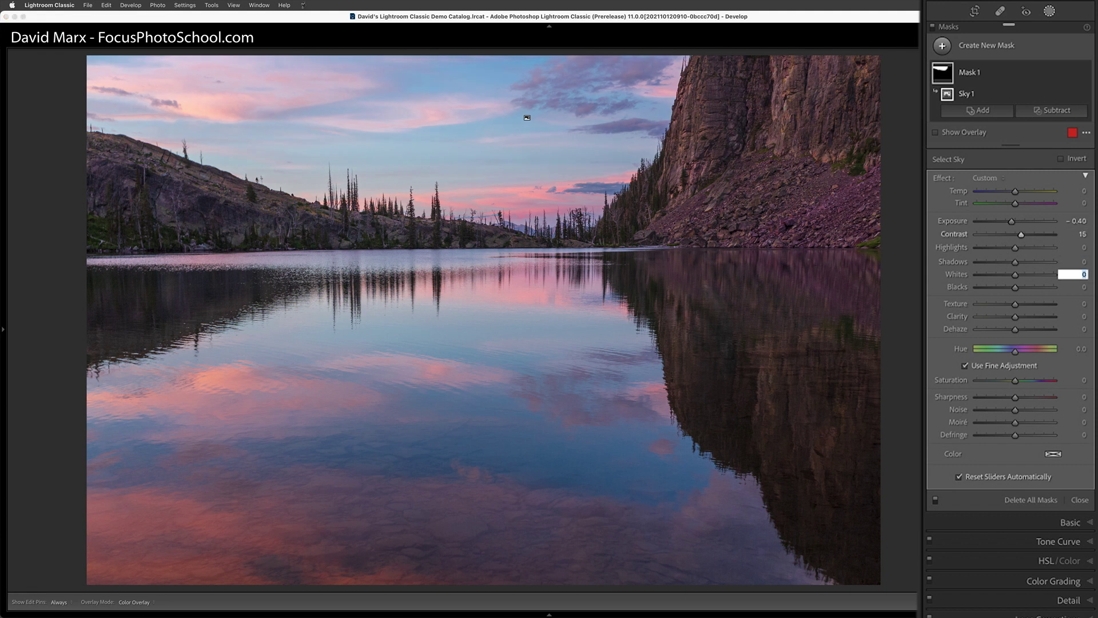
text(20)
Set the sky mask's Highlights to -20, Dehaze 10, Saturation 5 and Temp -5
key(Tab)
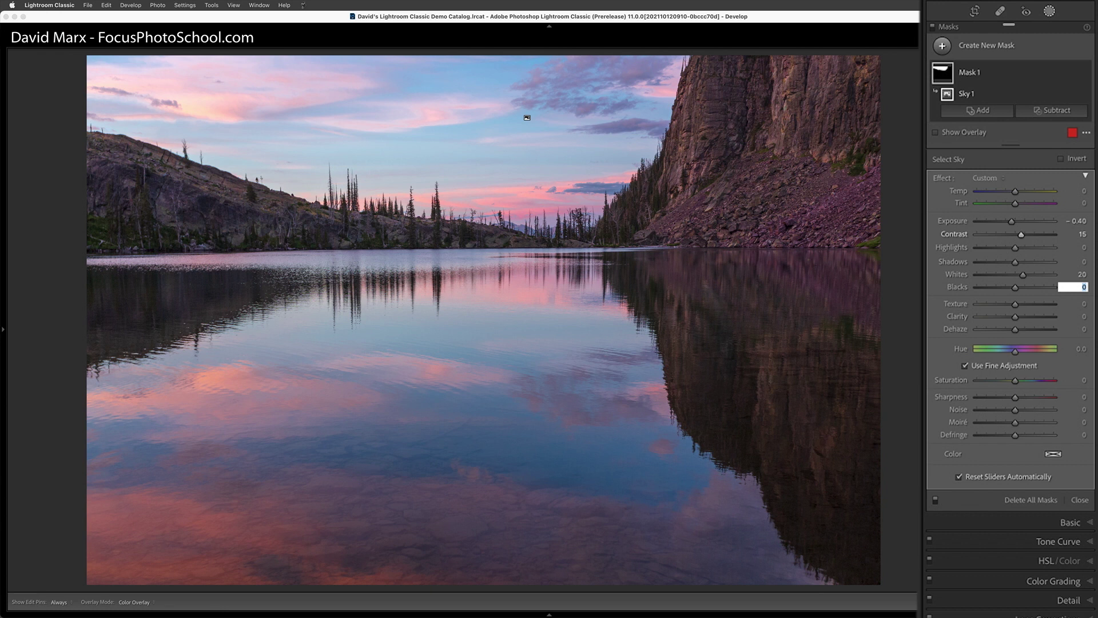
click(1079, 247)
text(-20)
key(Tab)
key(Tab)
key(Tab)
key(Tab)
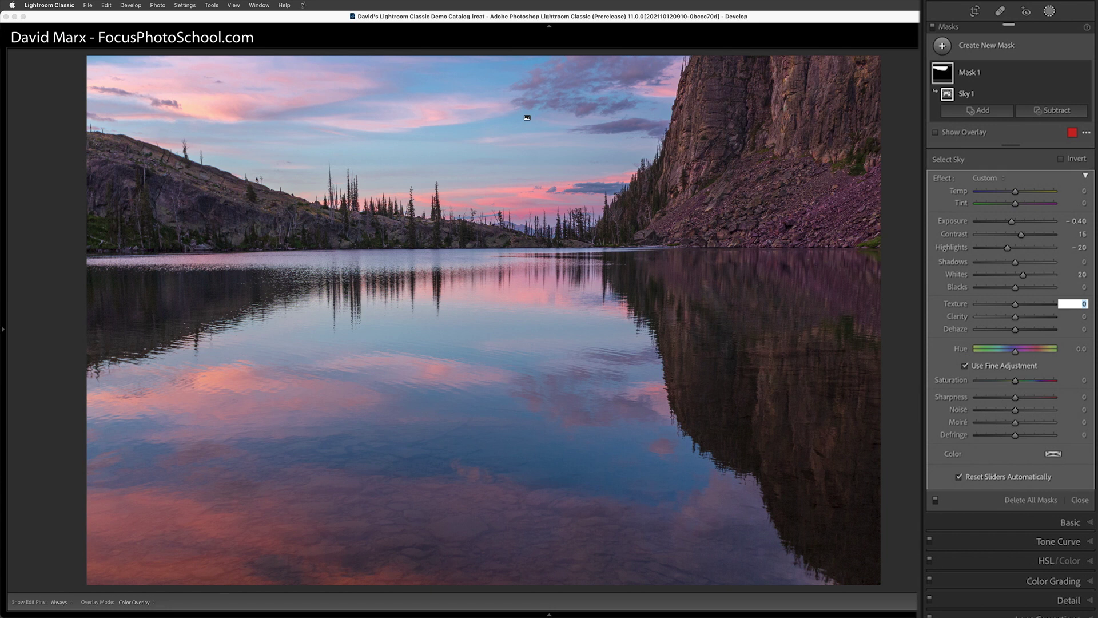
key(Tab)
key(Tab)
text(10)
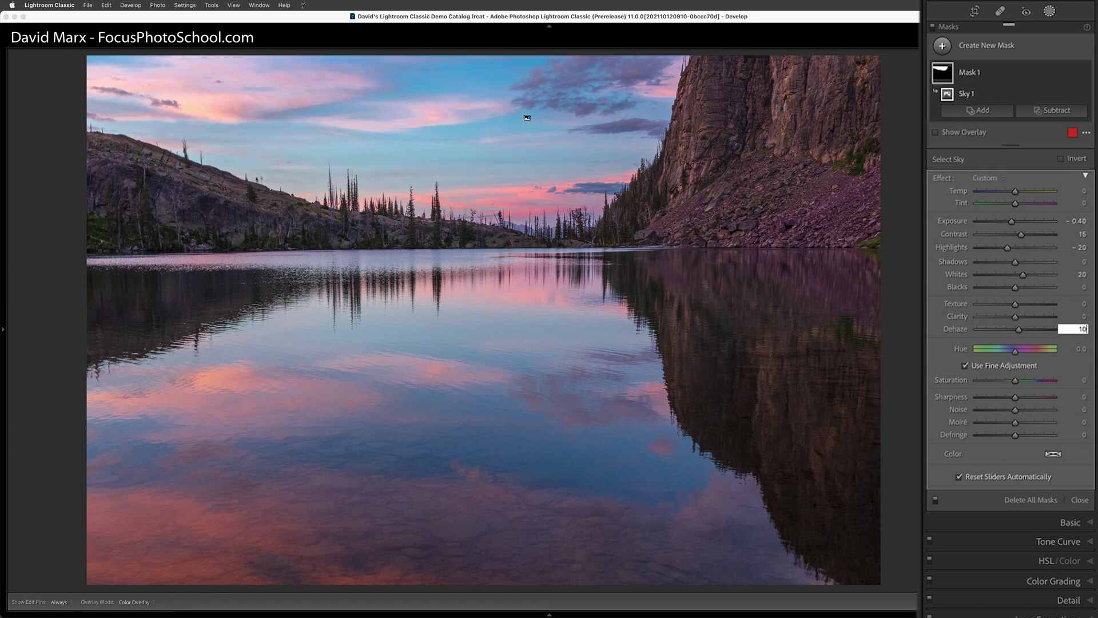
key(Tab)
key(Tab)
text(5)
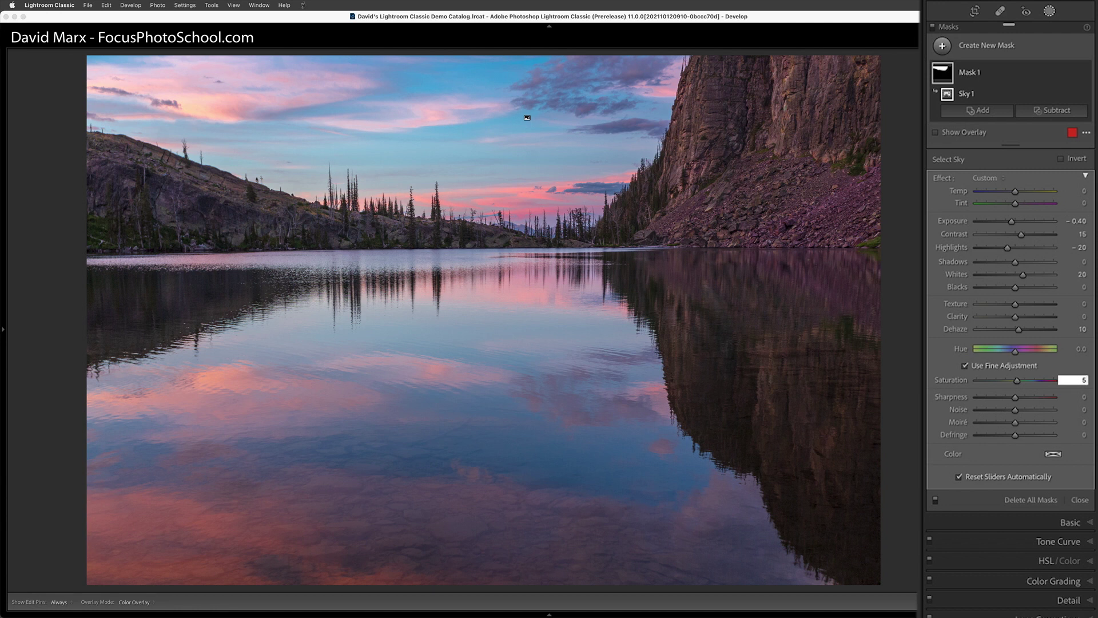
click(1080, 192)
text(-5)
key(Return)
click(935, 500)
click(936, 446)
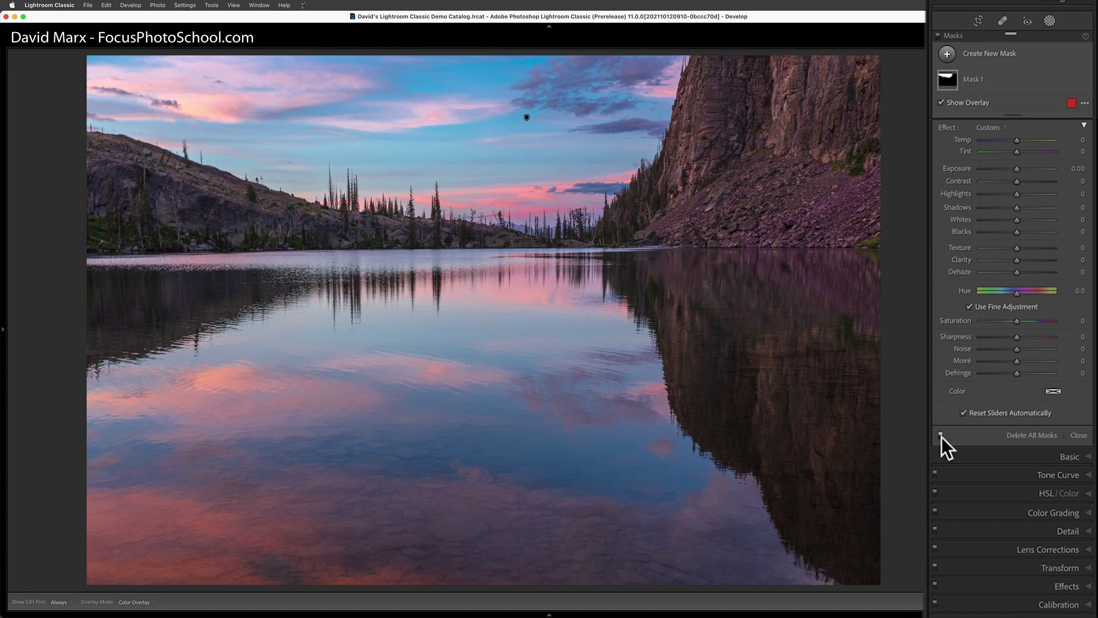
click(941, 447)
click(969, 384)
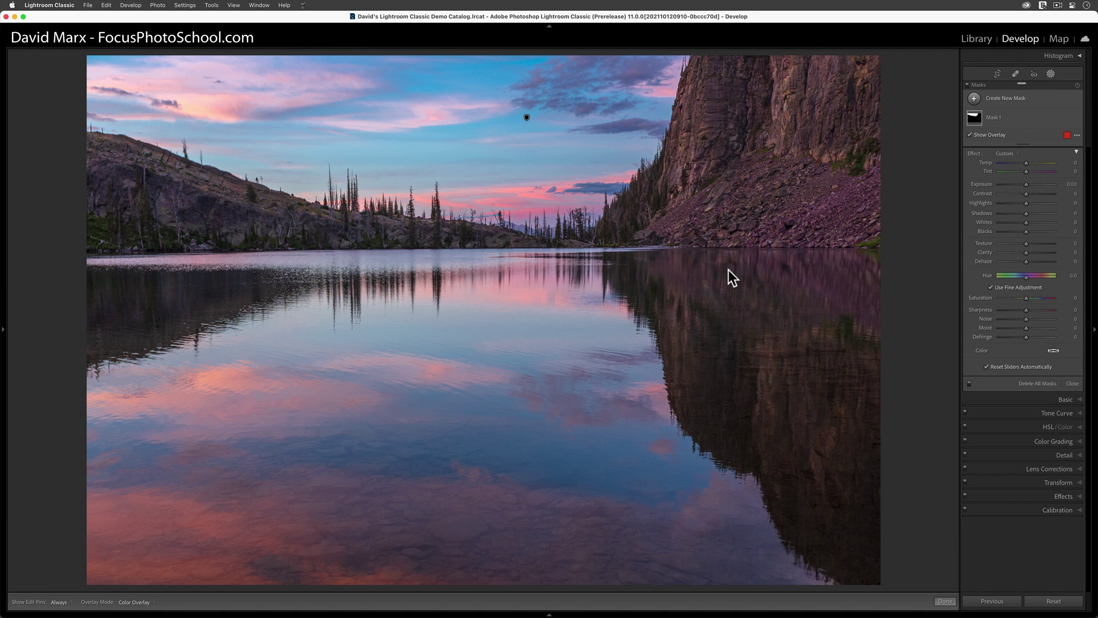
Select the sky mask and show its overlay in Image on B&W mode
click(526, 118)
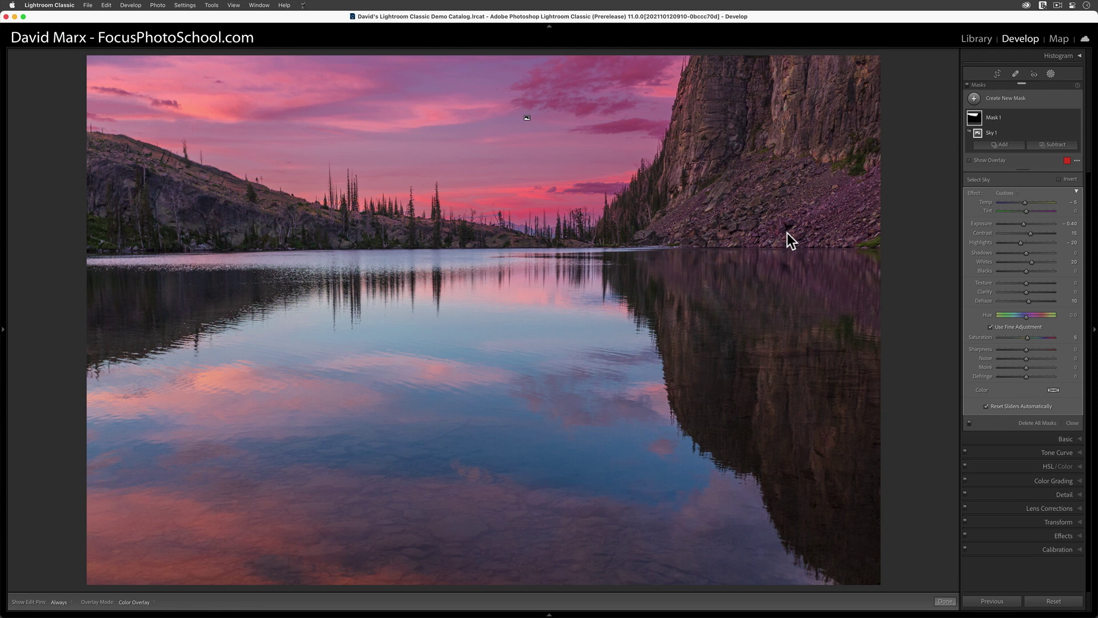
click(148, 601)
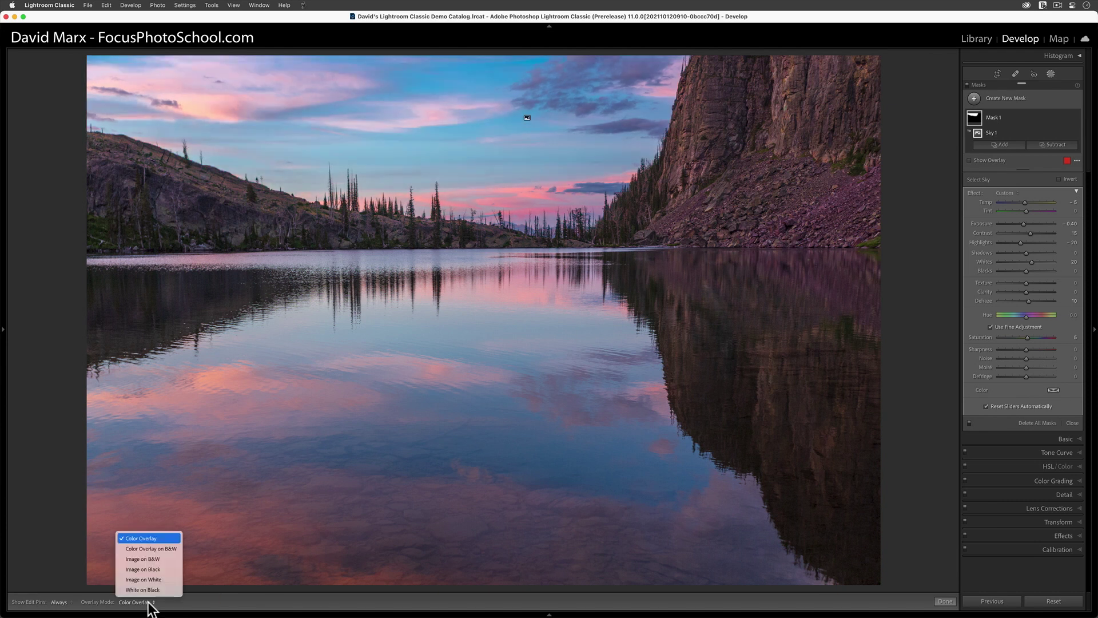
click(152, 559)
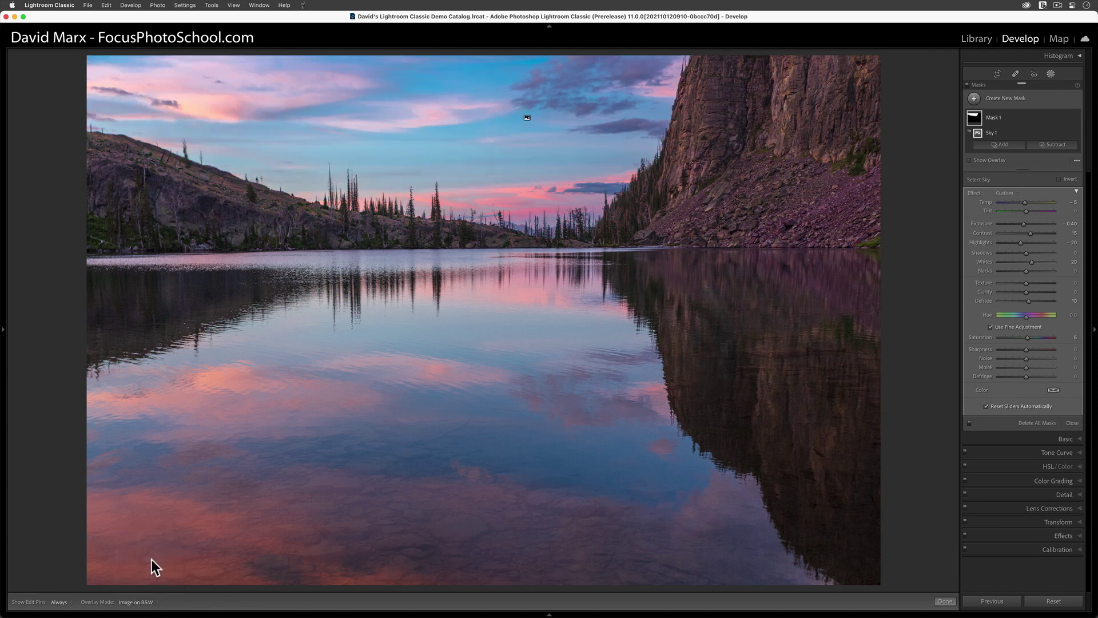
click(993, 162)
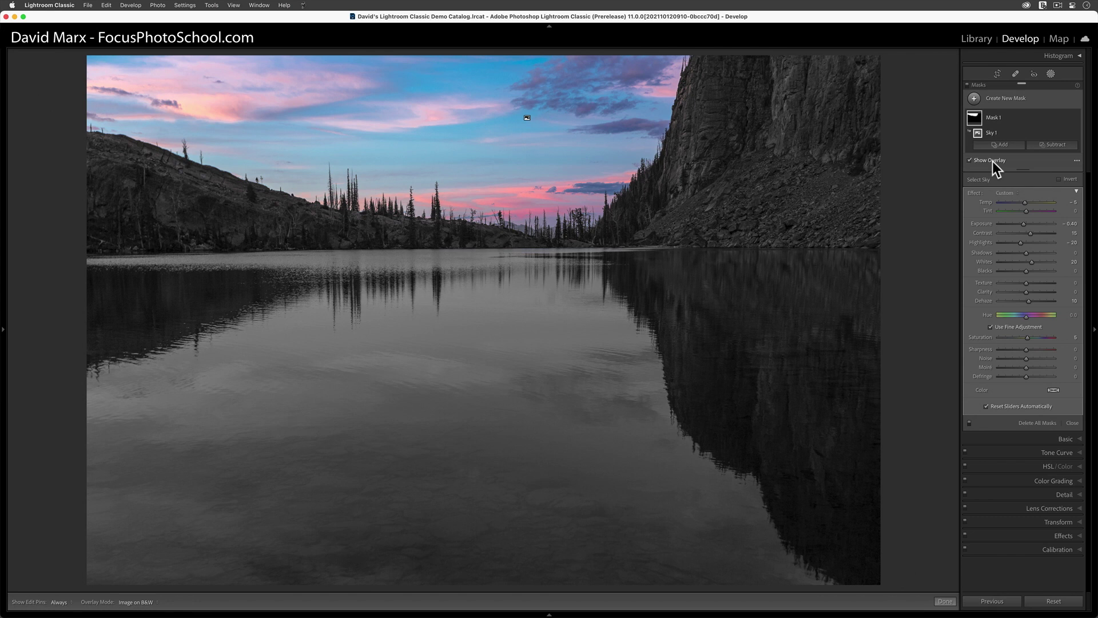
click(993, 162)
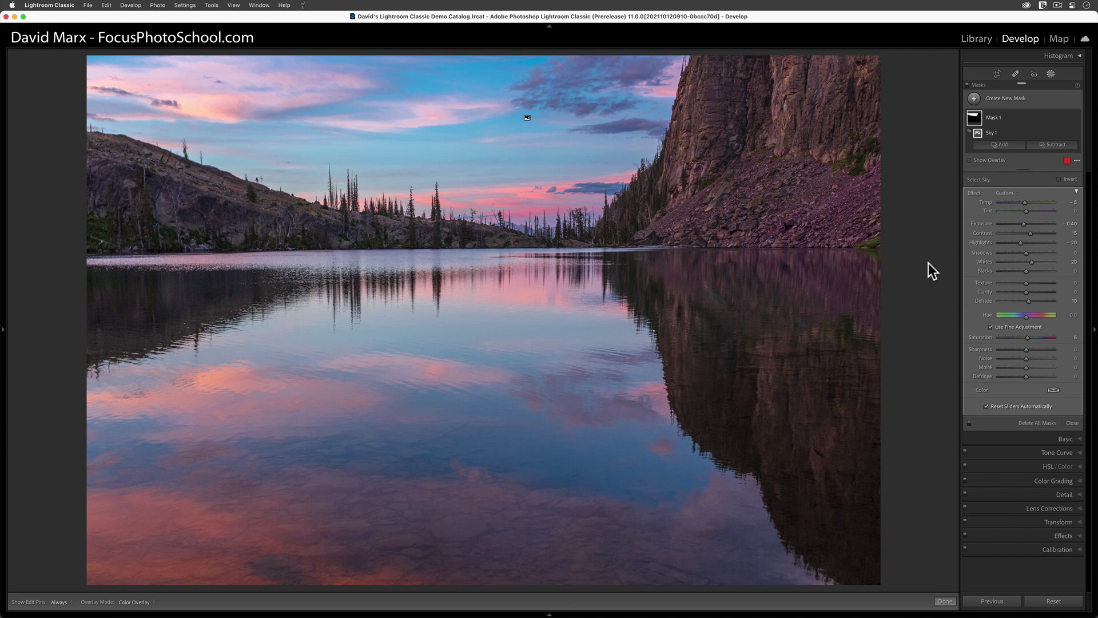
key(backslash)
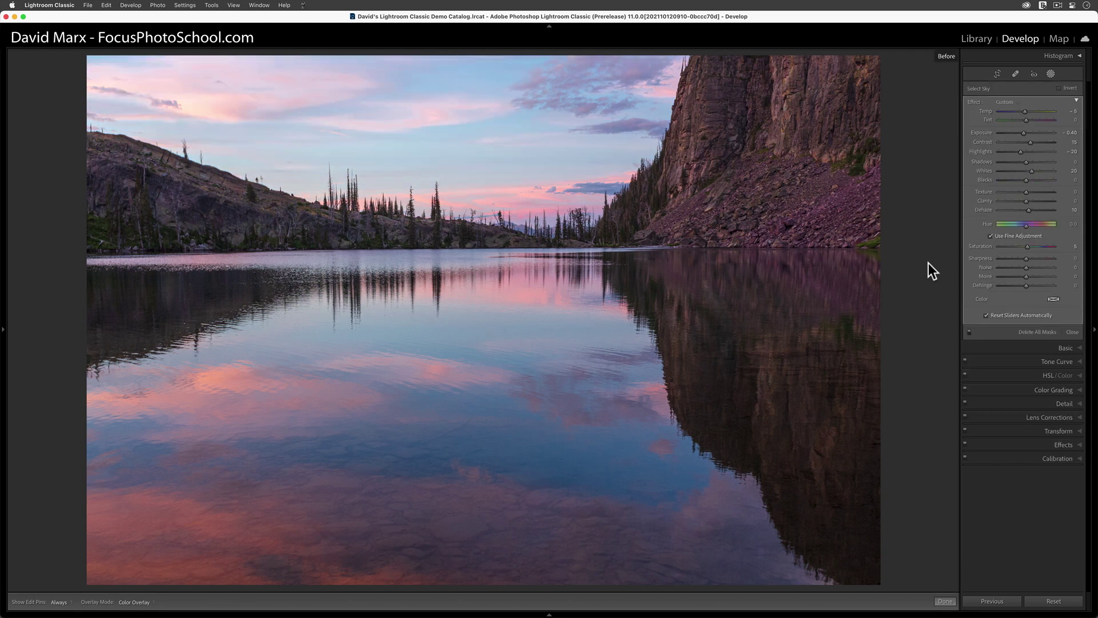
key(backslash)
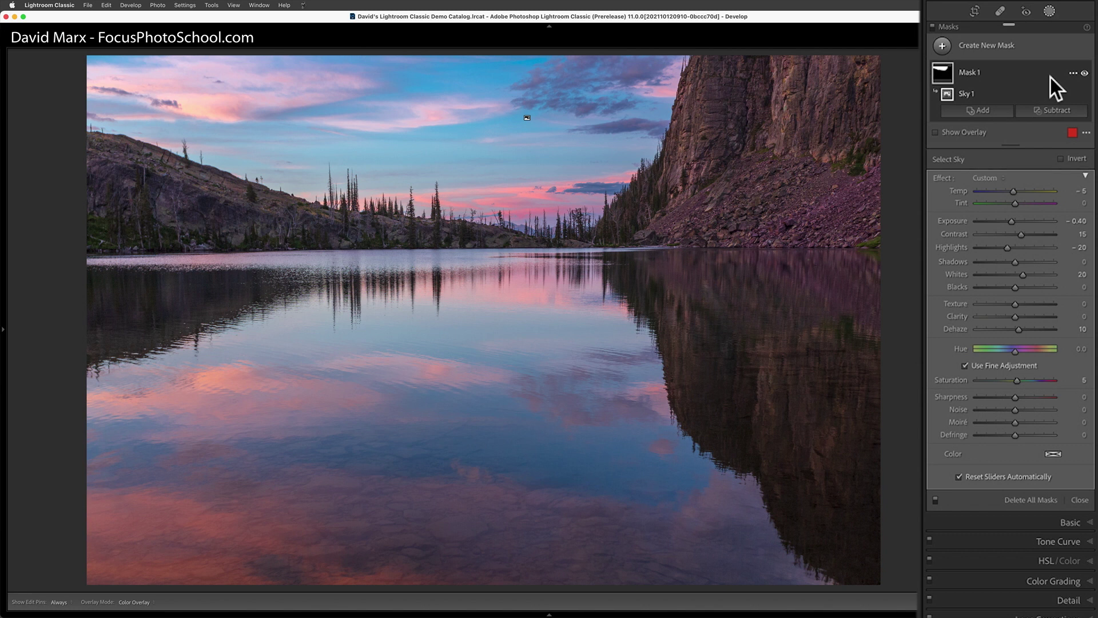
Duplicate Mask 1 from its options menu to create Mask 1 Copy
click(1073, 73)
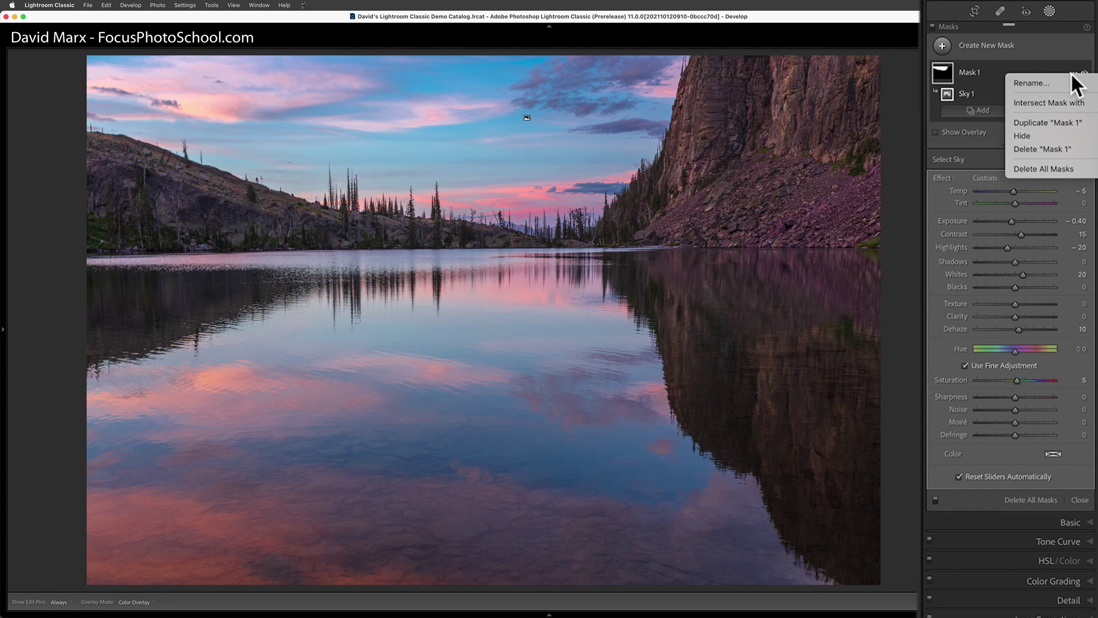
click(1064, 120)
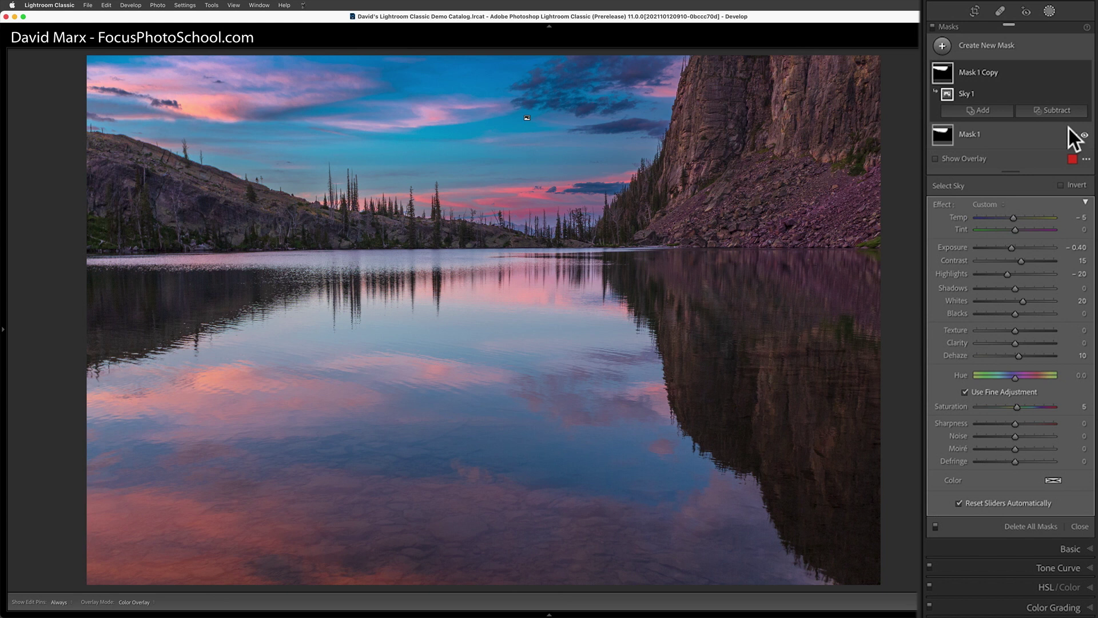
Invert the copied mask to cover the foreground and reset its effect sliders to zero
click(1070, 188)
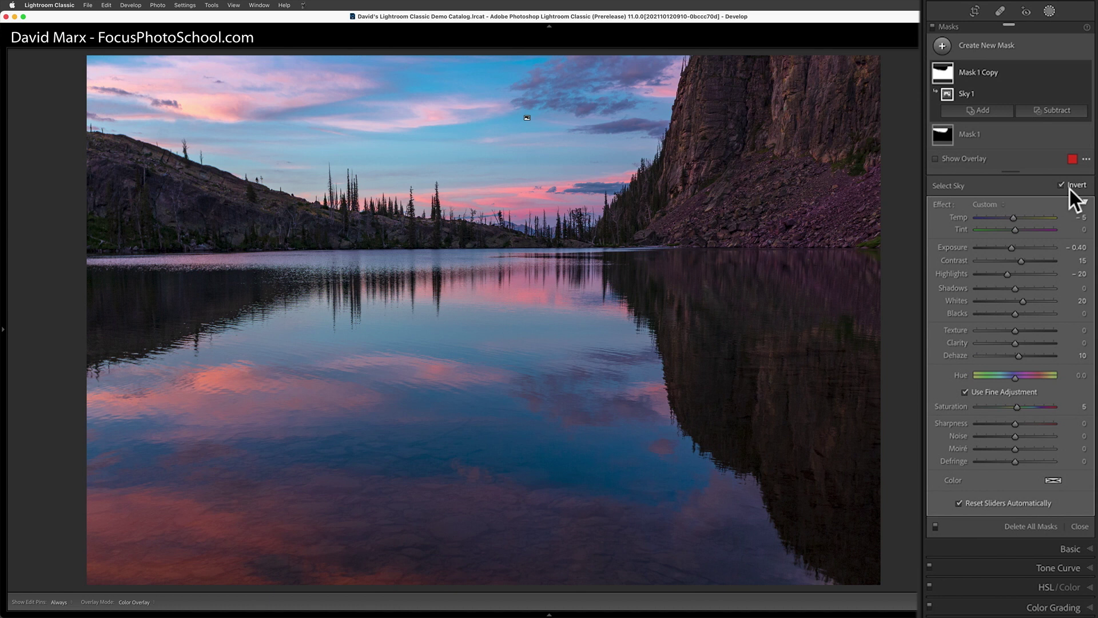
double_click(945, 205)
key(o)
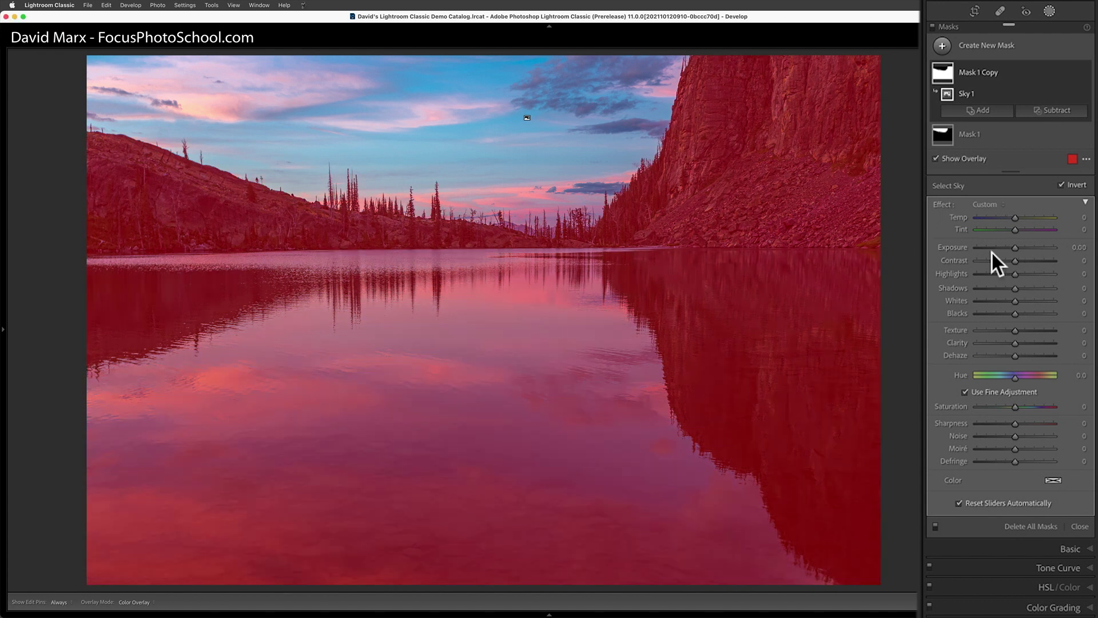
Give the inverted mask Exposure 0.10, Shadows 10, Texture 15 and Clarity 10
click(1079, 247)
text(0.1)
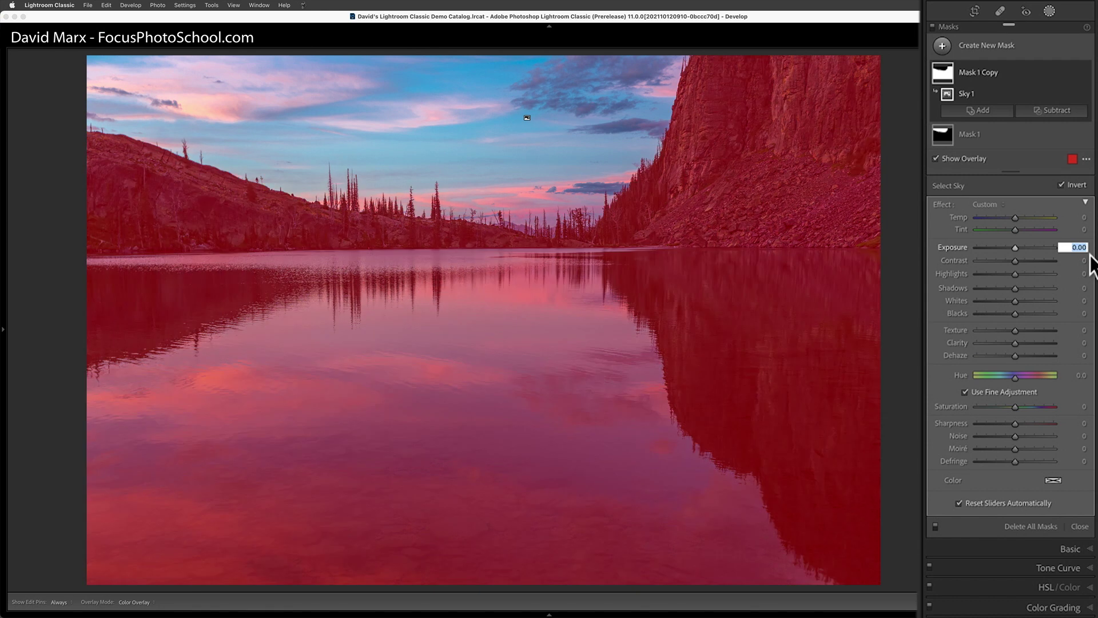
key(Tab)
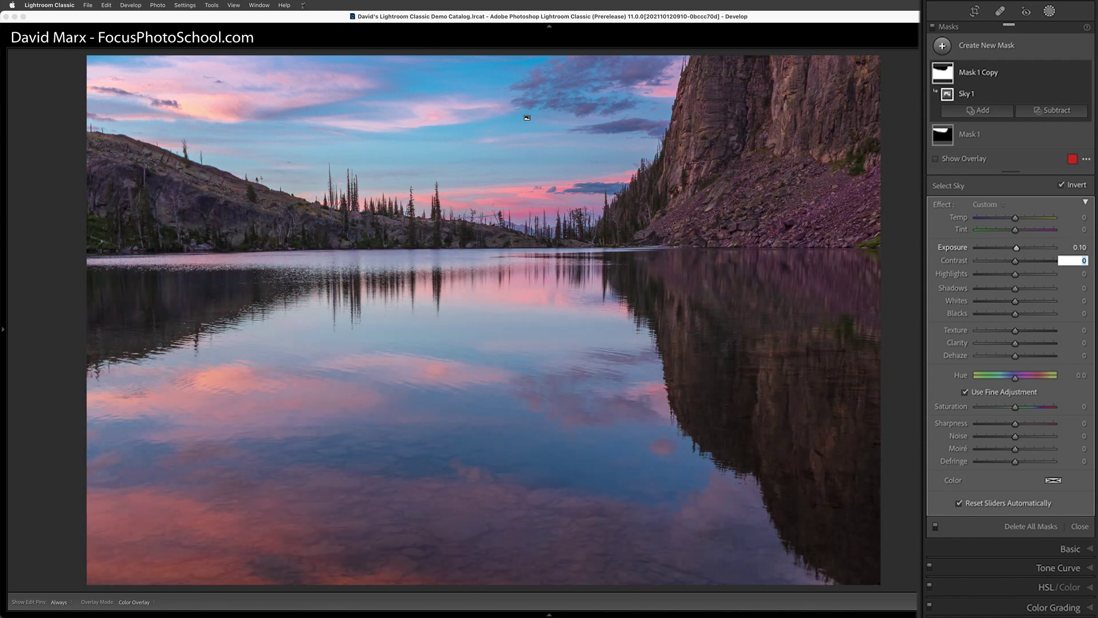
key(Tab)
key(Tab)
text(10)
key(Tab)
key(Tab)
key(Tab)
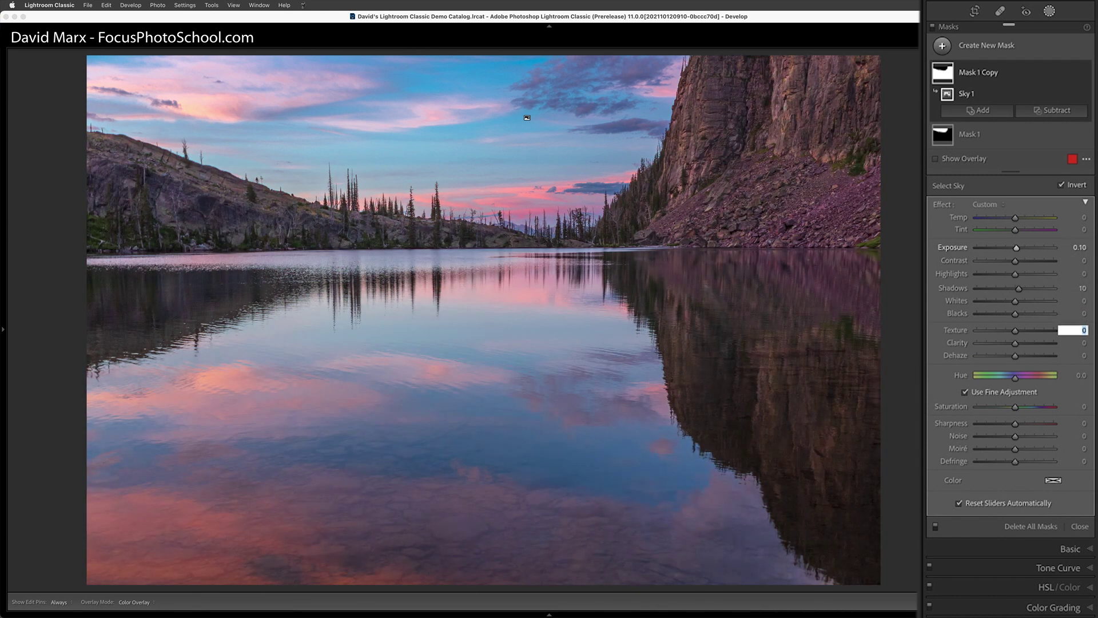
text(15)
key(Tab)
text(10)
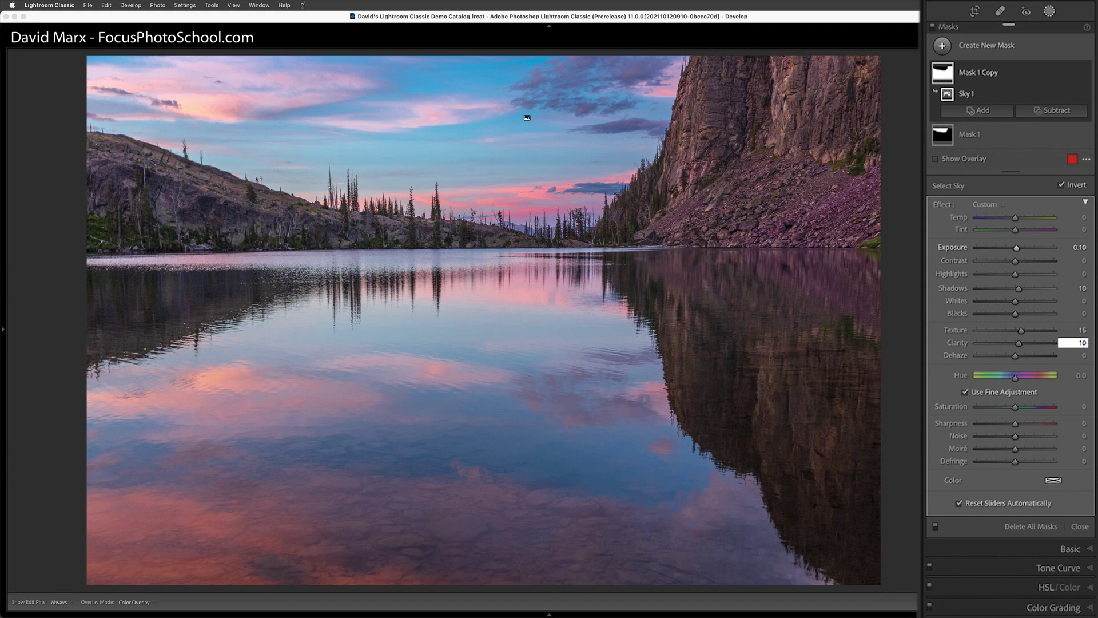
key(Tab)
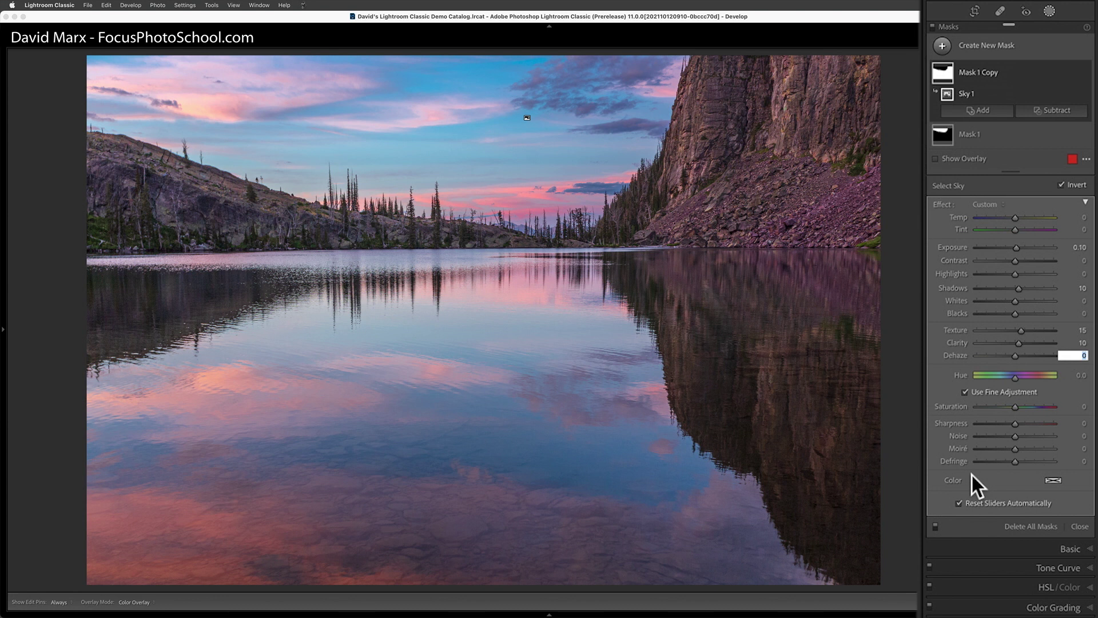
mouse_move(1064, 70)
click(1084, 74)
click(1084, 73)
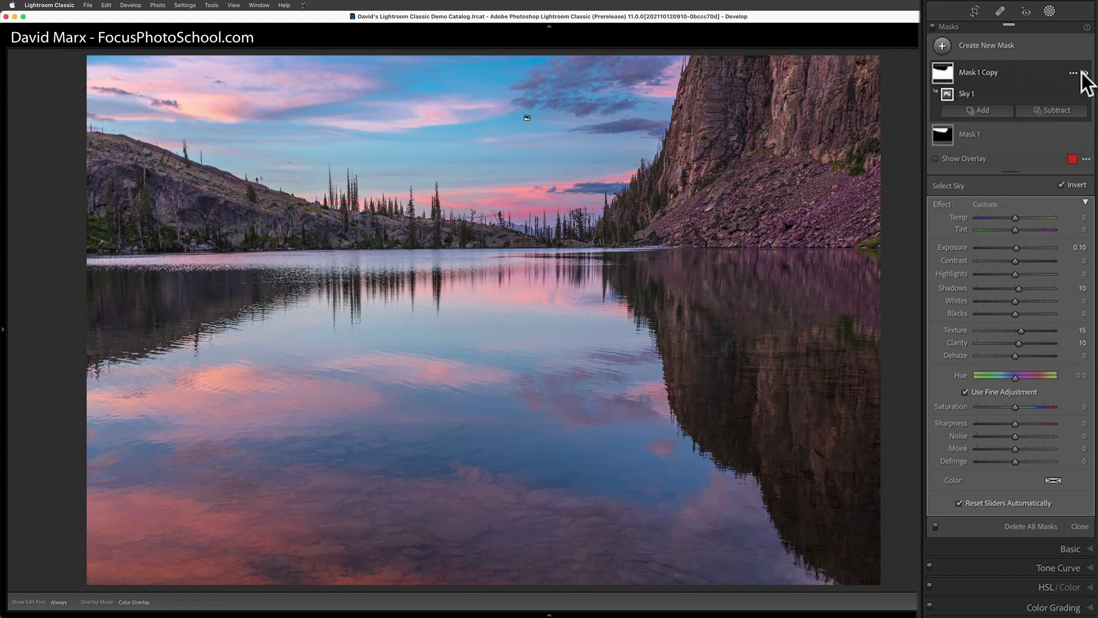
click(1084, 73)
click(1084, 73)
Compare the photo with mask effects toggled off and on, then exit the Masking panel
click(934, 525)
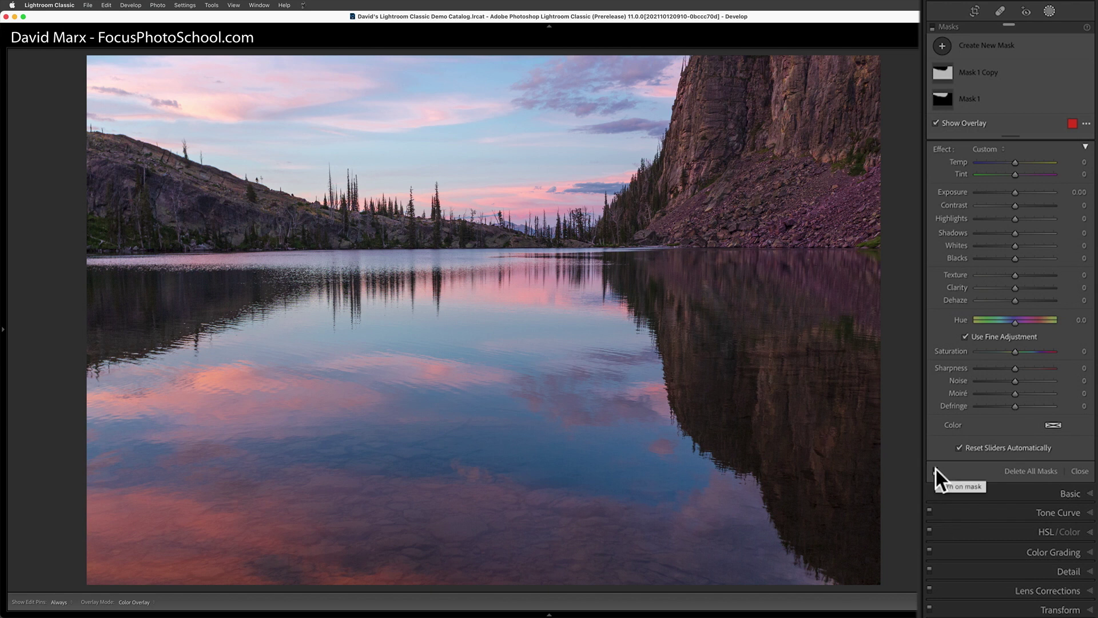
click(935, 469)
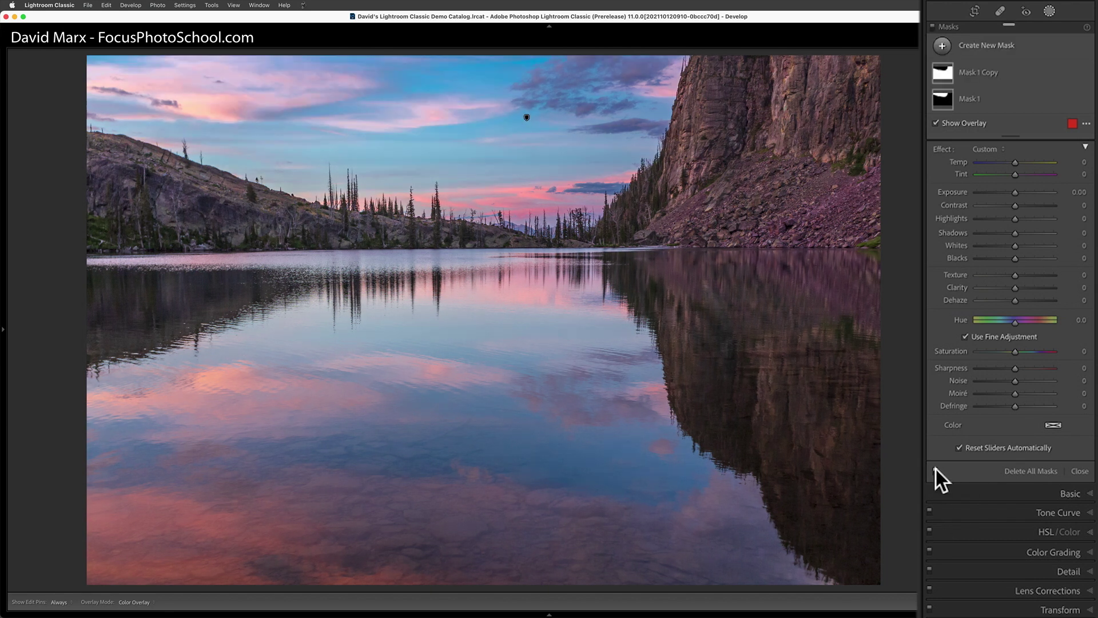
click(936, 469)
click(936, 469)
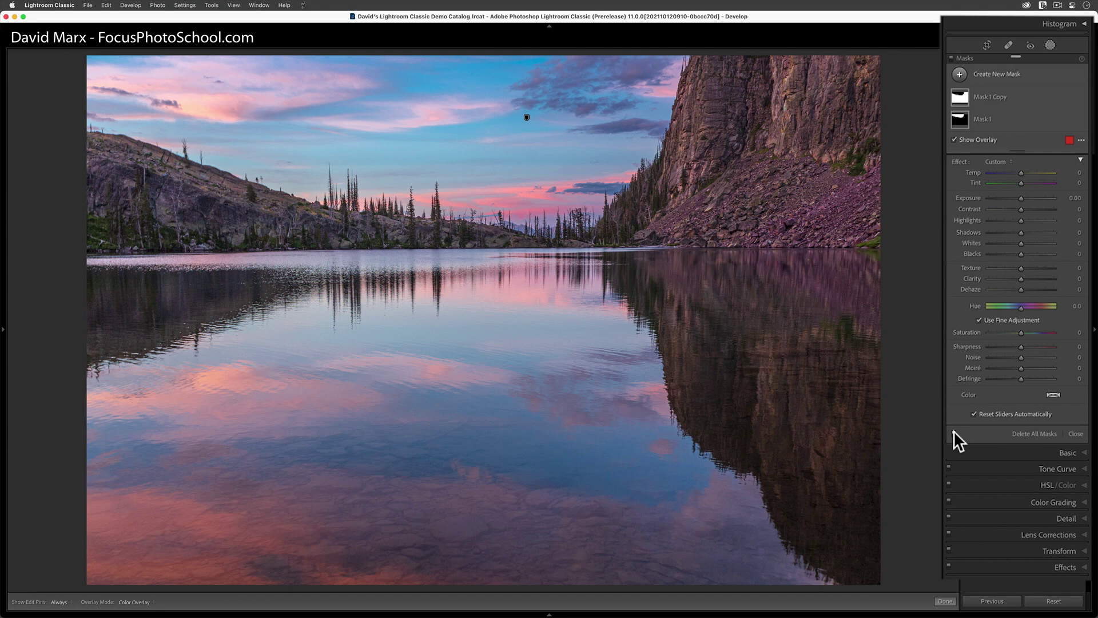
key(shift+w)
key(y)
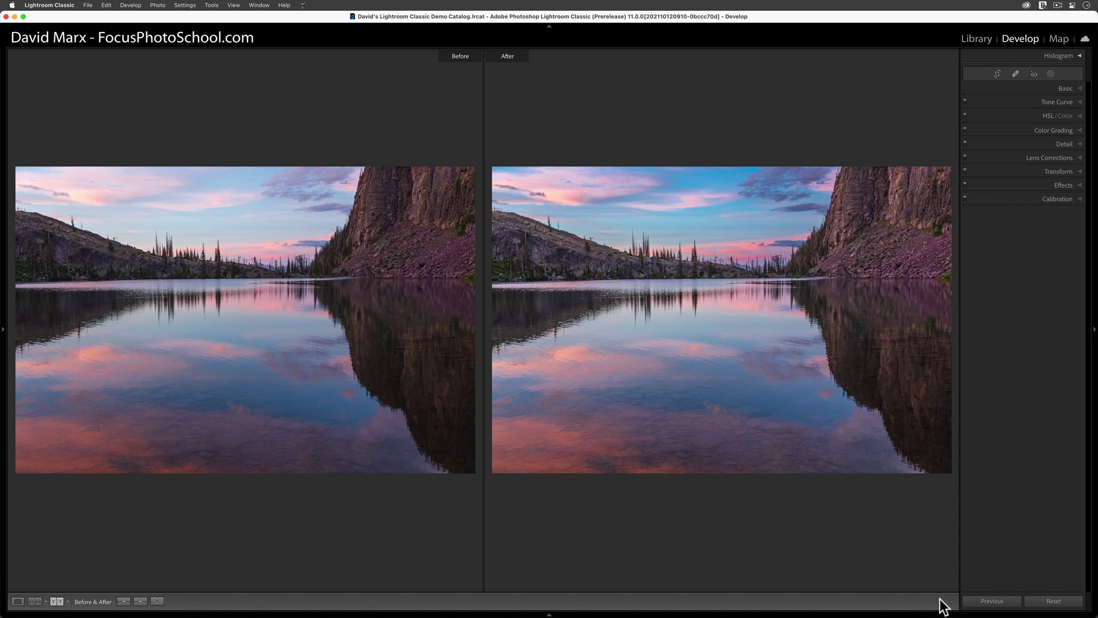
key(y)
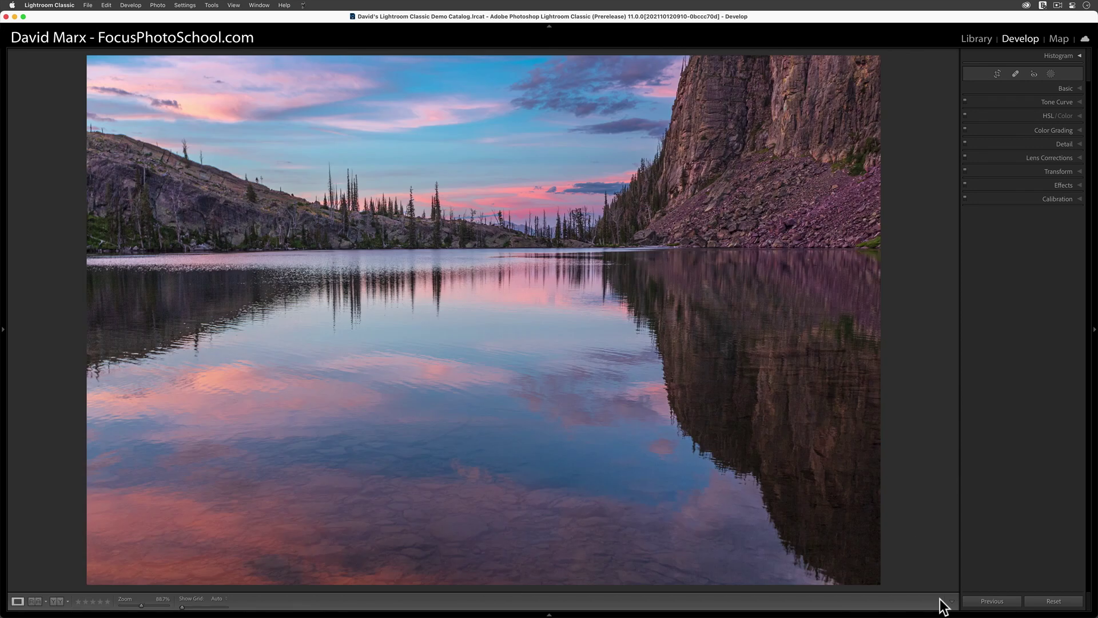
key(backslash)
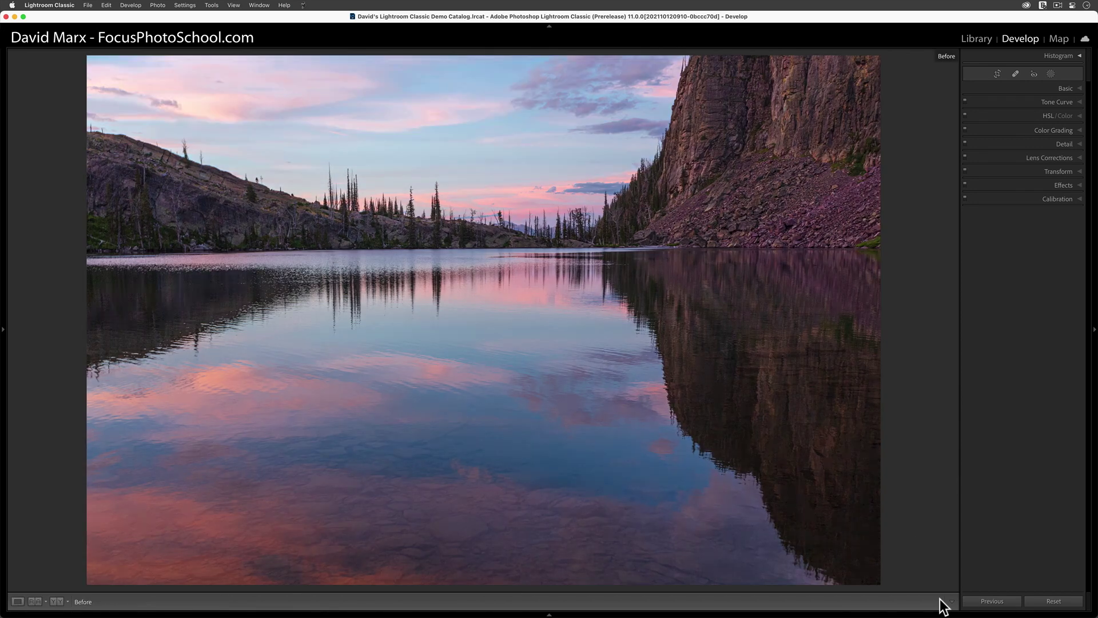
key(backslash)
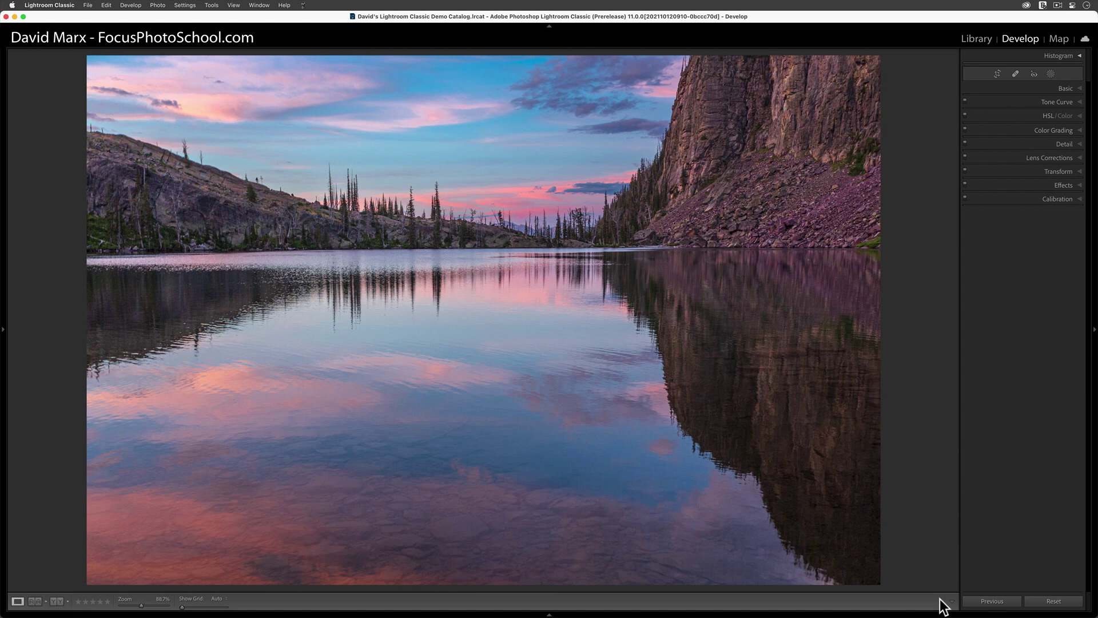
Flip between the original and edited photo, then show a side-by-side Before/After view
key(backslash)
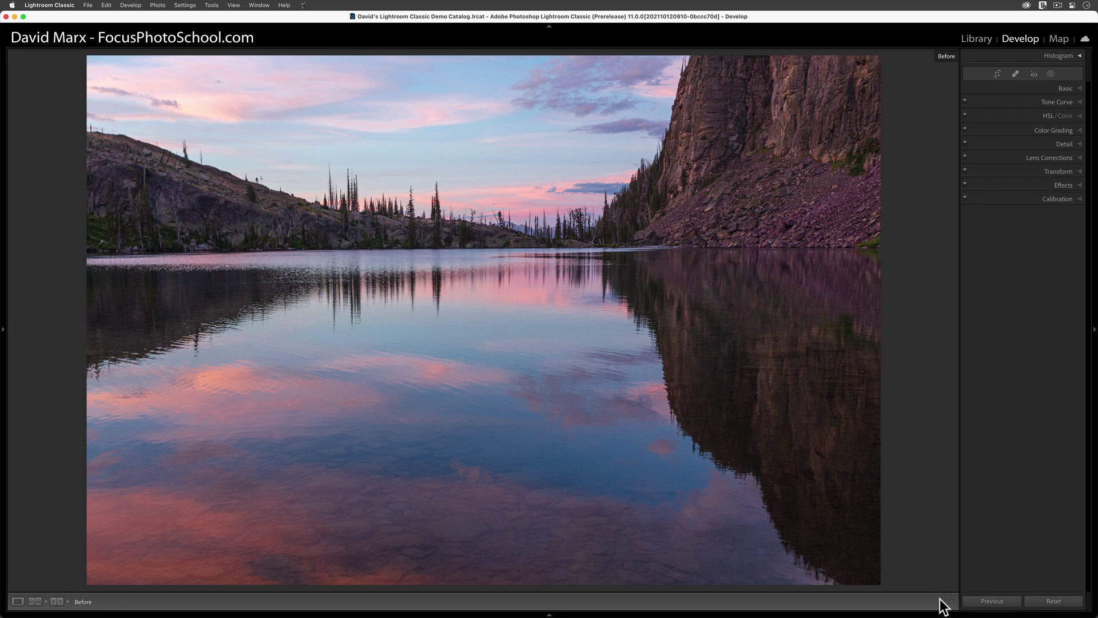
key(backslash)
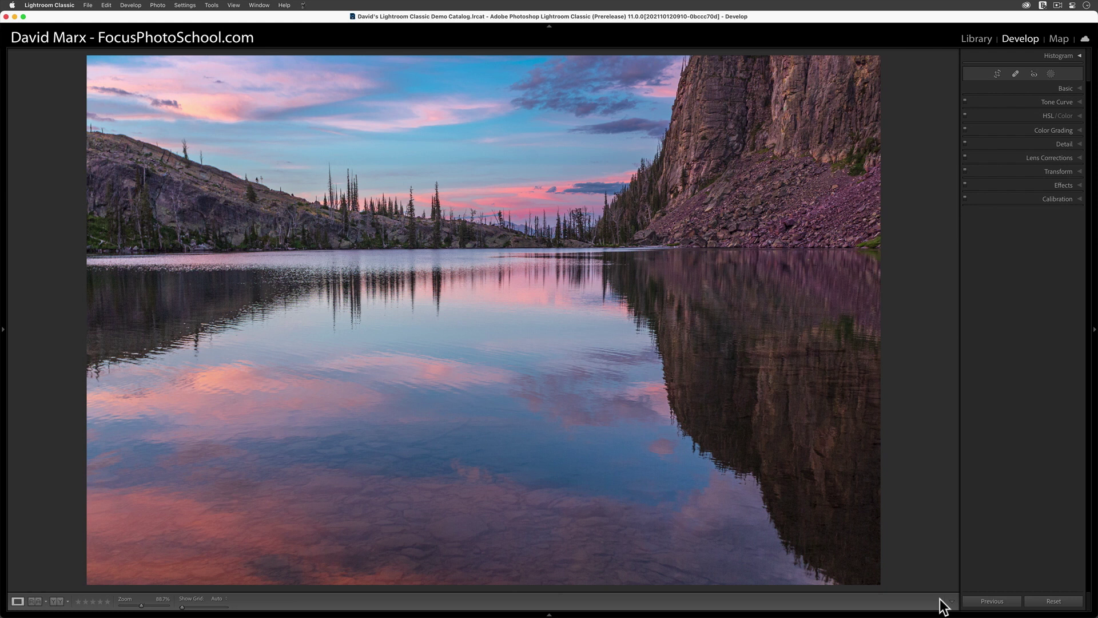
key(y)
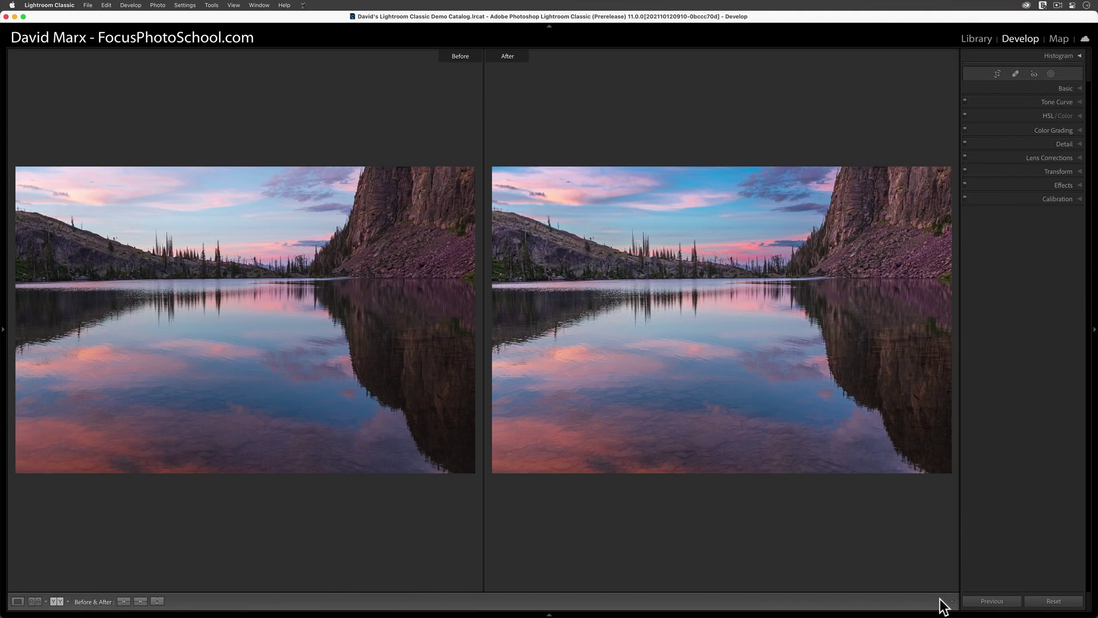